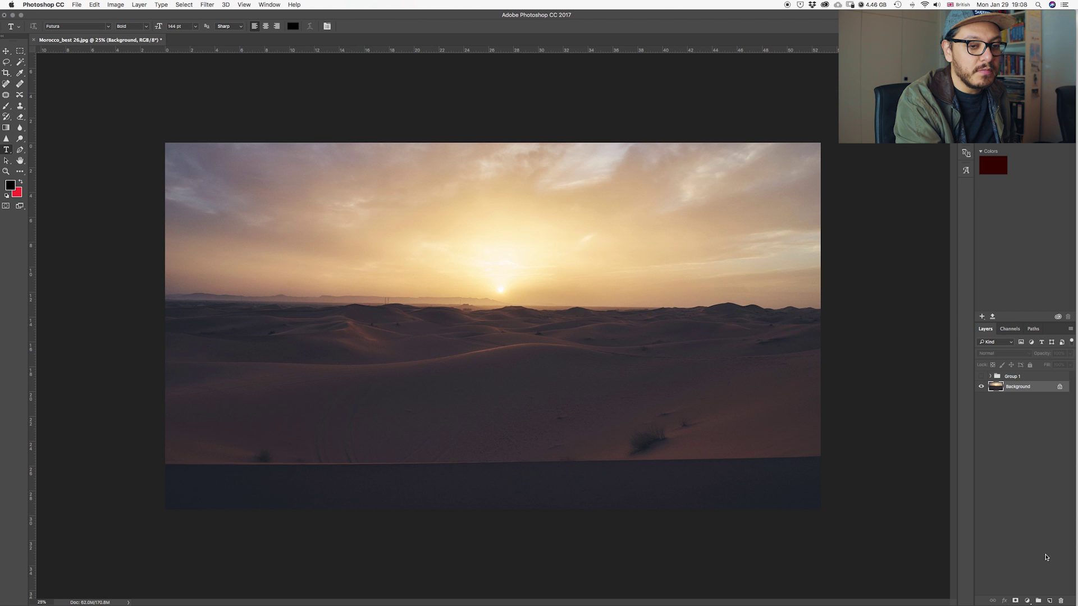
# Create a new layer above the desert photo and fill it with white at 100% opacity.
pyautogui.click(1050, 602)
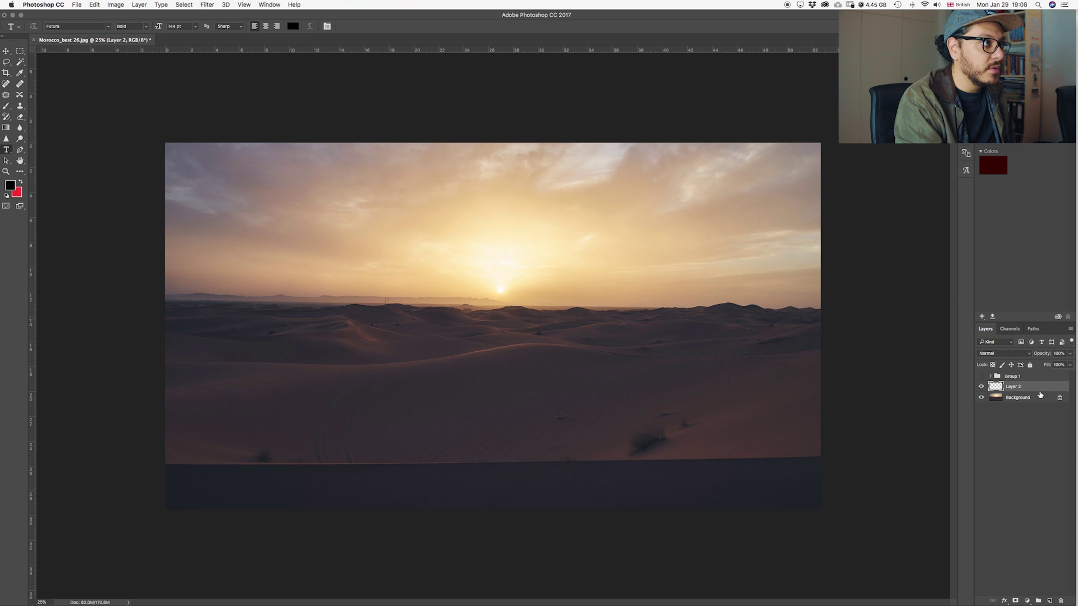
pyautogui.click(94, 4)
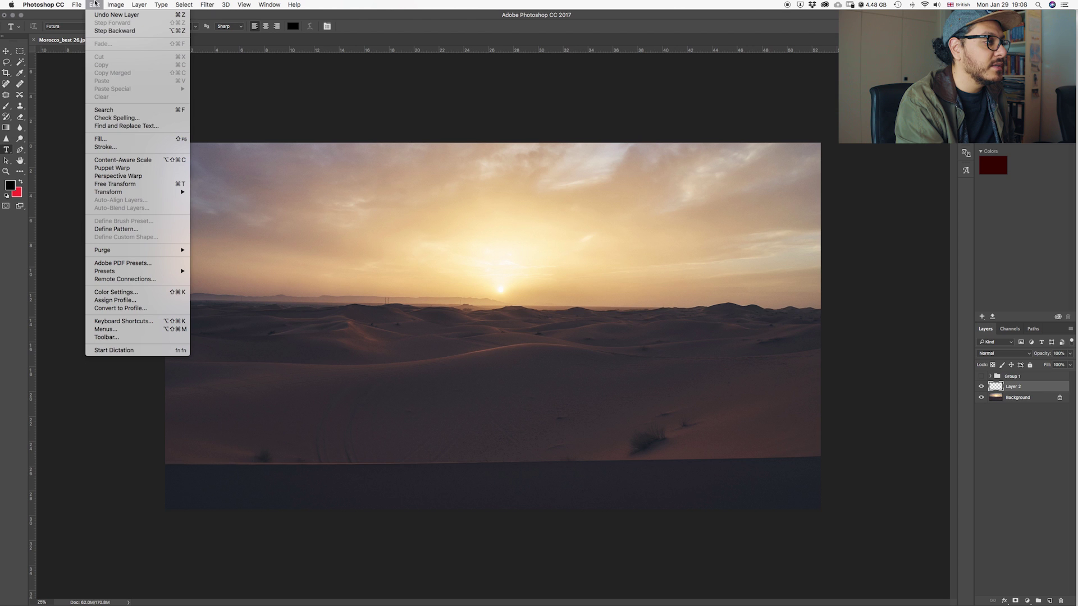
pyautogui.click(147, 138)
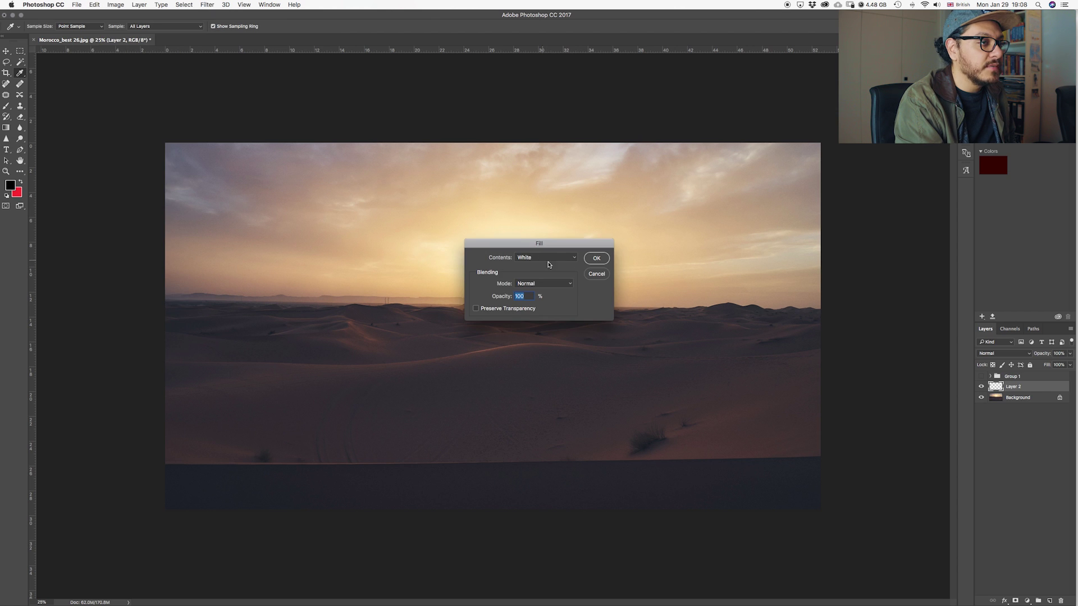
pyautogui.click(596, 259)
# Add the text "PENSAREIS / POR QUE / LA POESIA / NO NOS HABLA / DEL SUENO / DE LAS / HOJAS" in Futura Bold, 100 pt.
pyautogui.press('t')
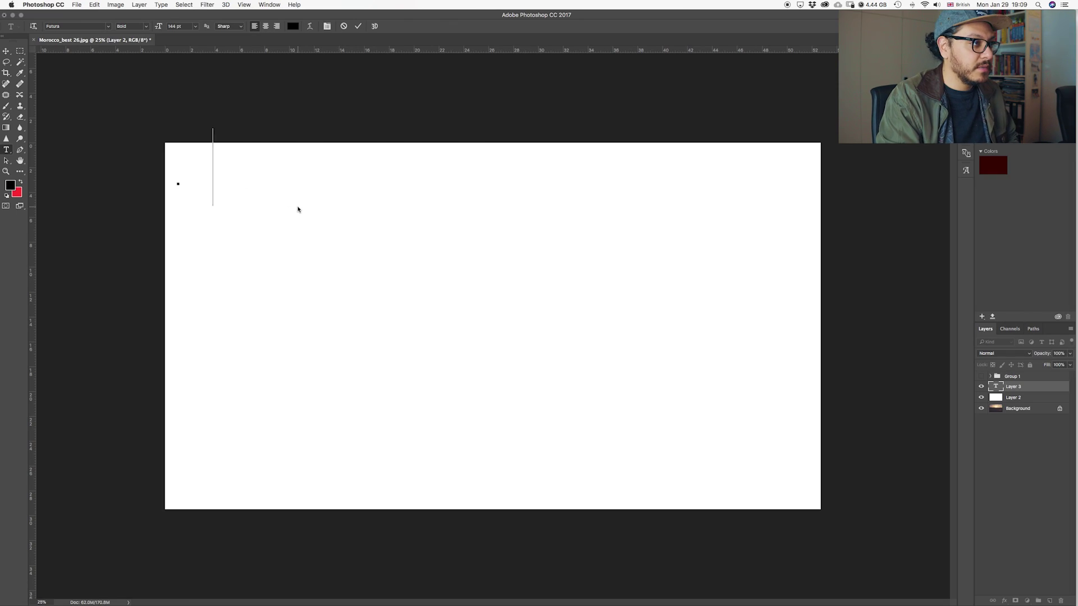
pyautogui.write('PENSAREIS POR QUE LA POESIA NO NOS HABLA DEL SUENO DE LAS HOJAS')
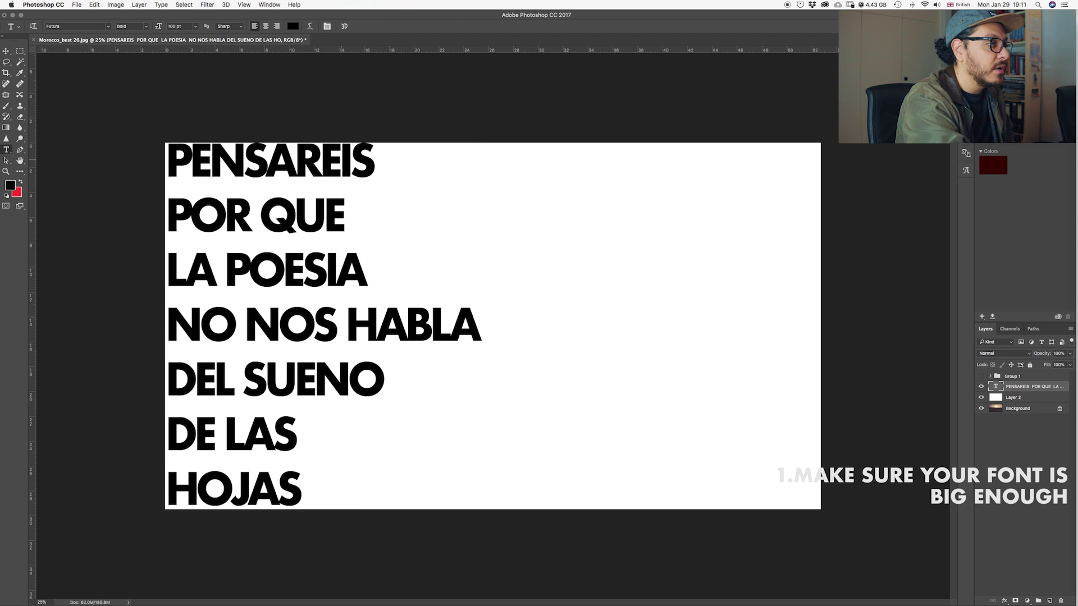
# Examine the font family, weight, size and alignment settings of the poem text.
pyautogui.click(165, 176)
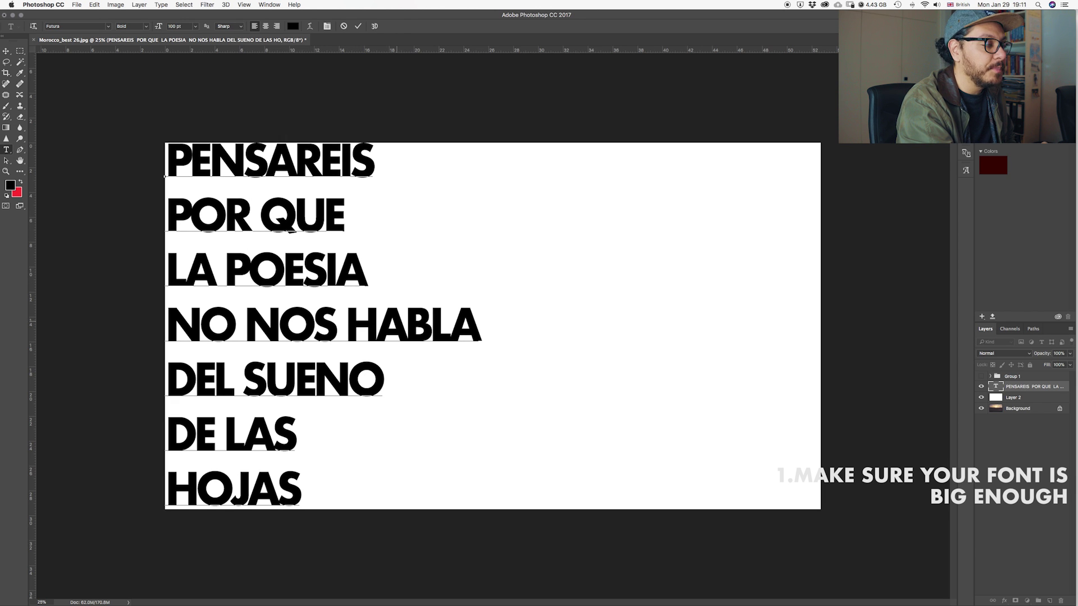
pyautogui.press('super+a')
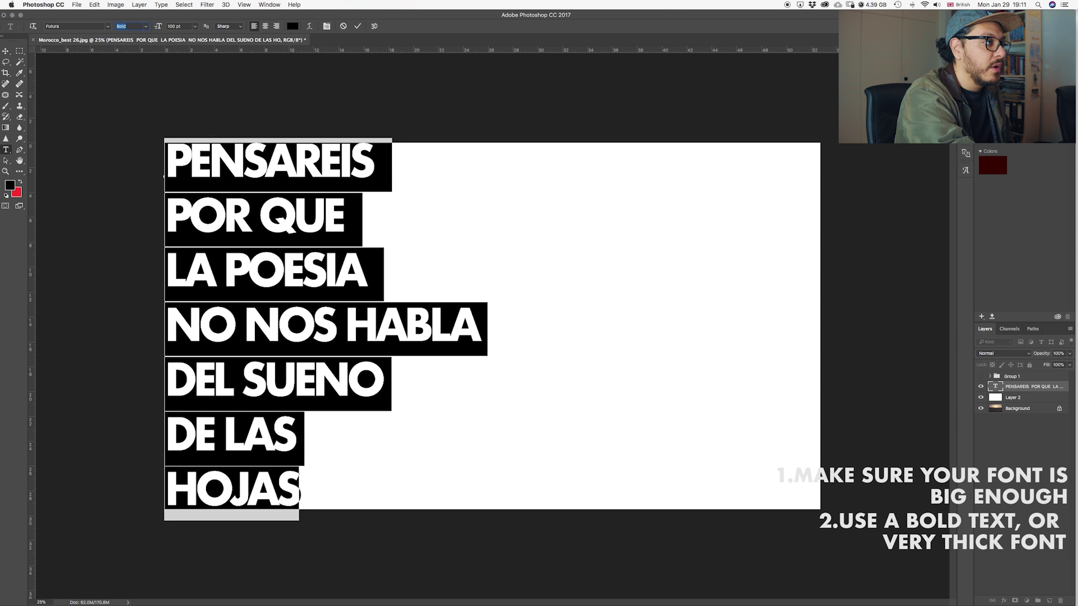
pyautogui.click(164, 176)
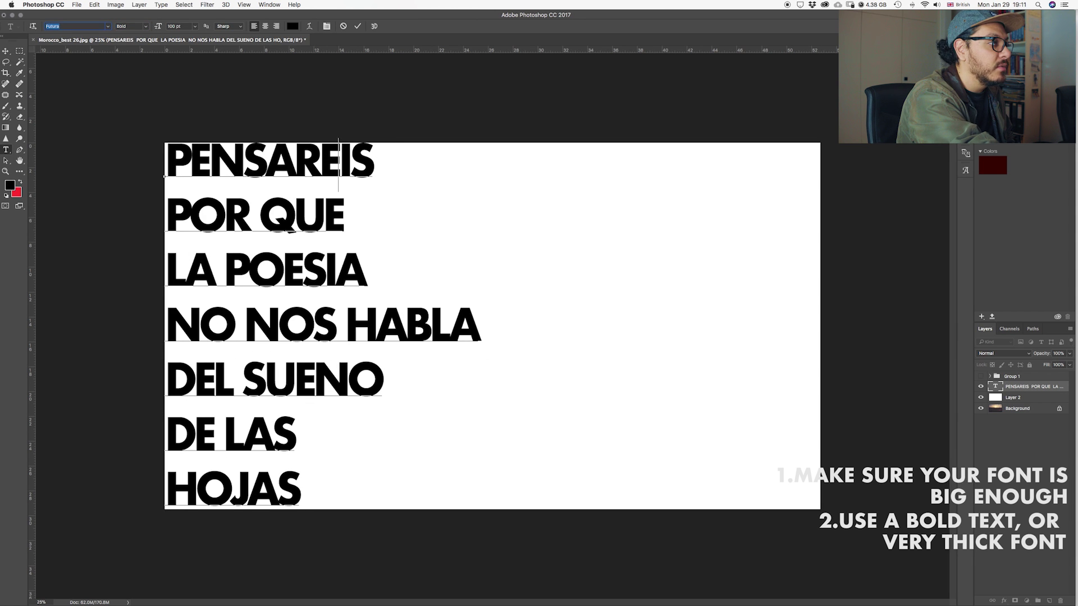
pyautogui.click(61, 27)
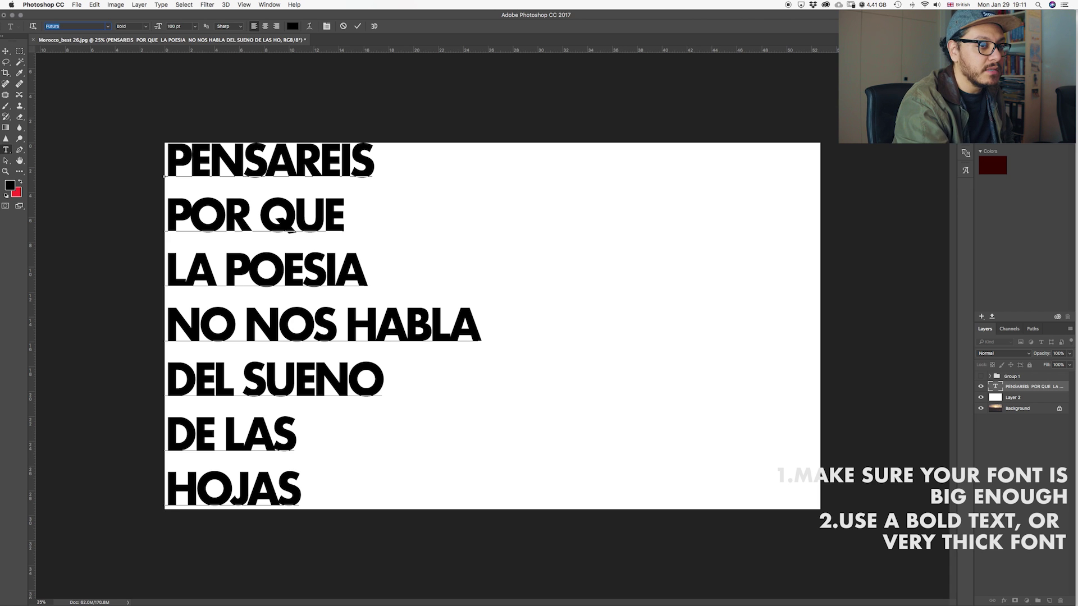
pyautogui.press('Return')
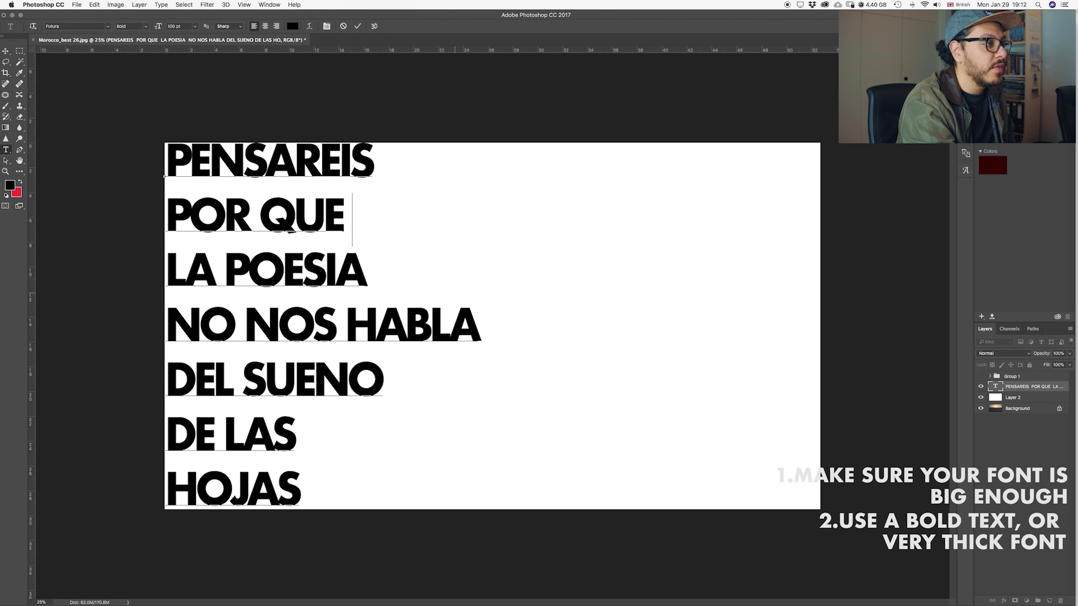
pyautogui.press('super+a')
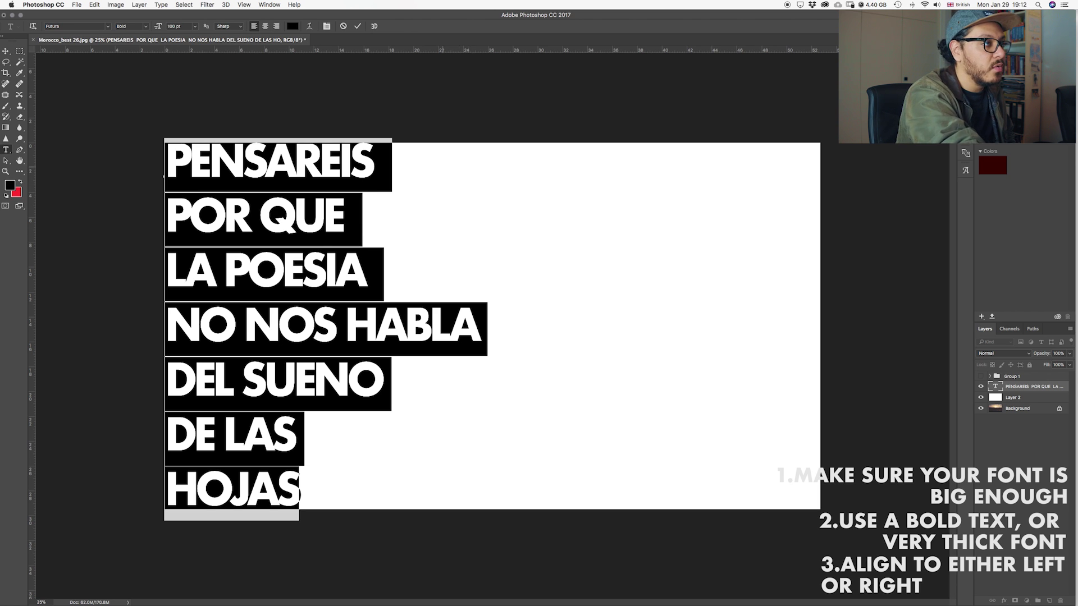
pyautogui.press('super+Return')
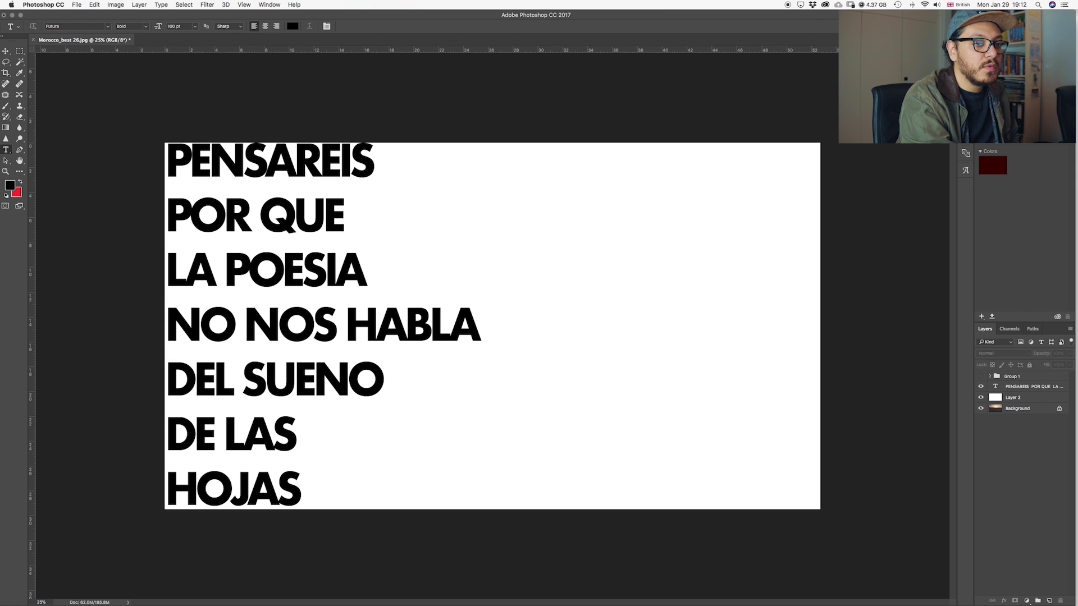
# Duplicate the poem text and white Layer 2 together and merge the two copies into a single layer.
pyautogui.click(1033, 387)
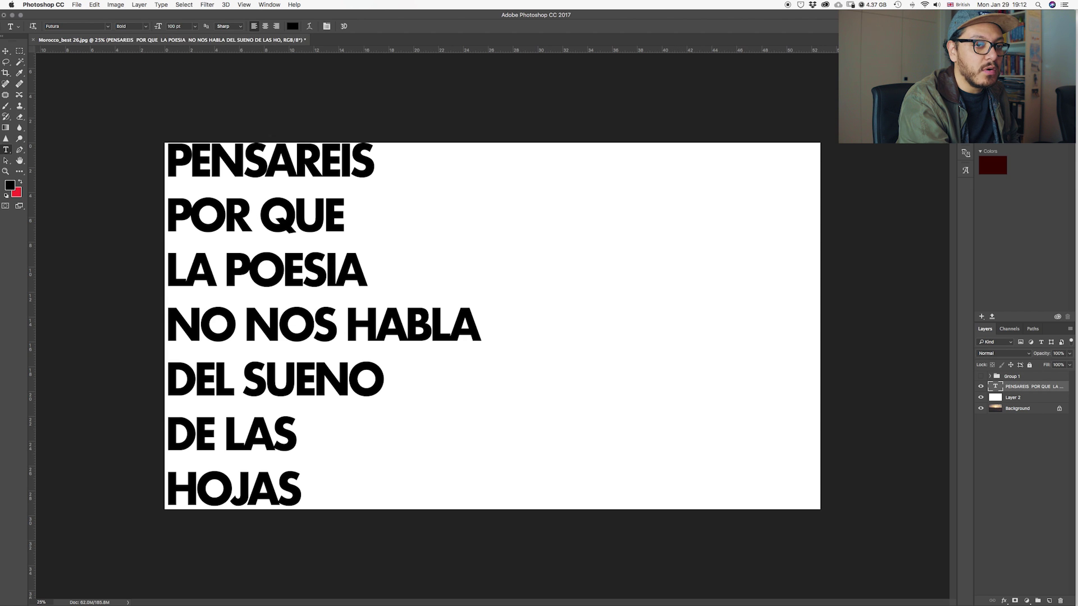
pyautogui.click(1019, 397)
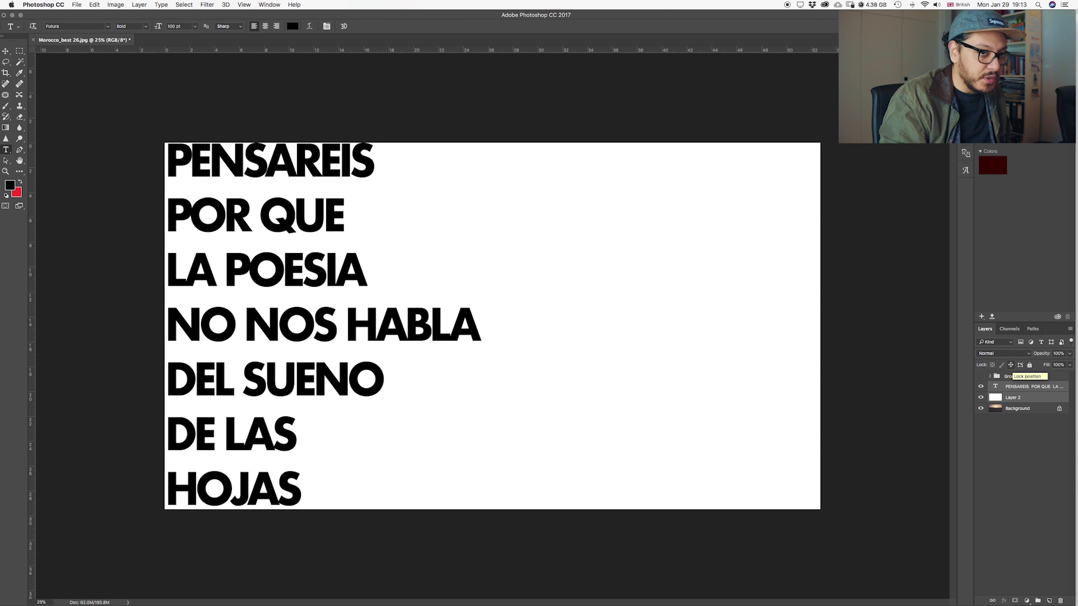
pyautogui.press('super+j')
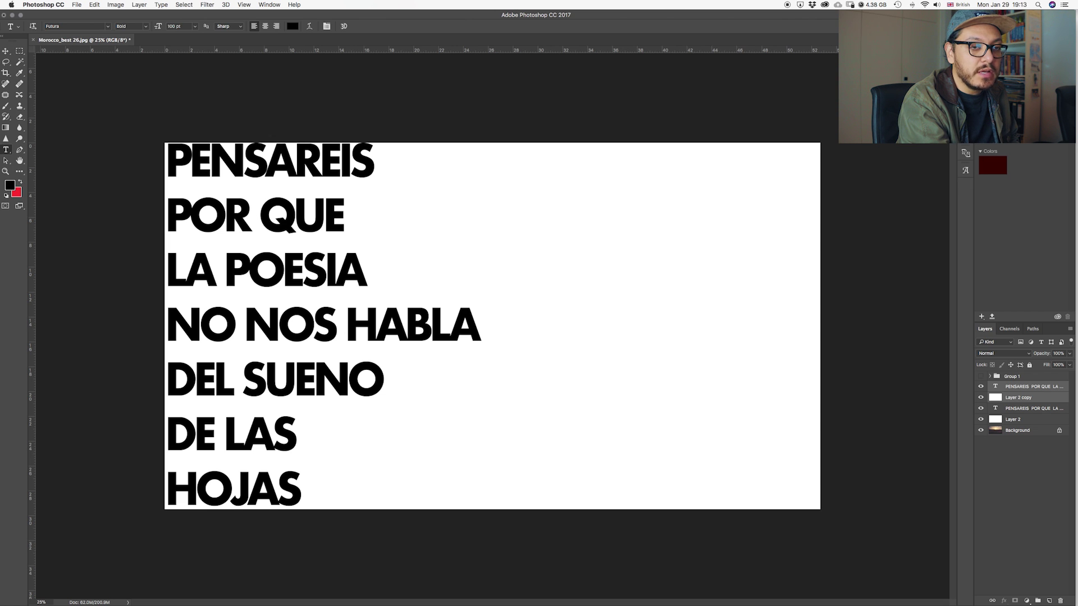
pyautogui.rightClick(1053, 400)
pyautogui.keyDown('shift'); pyautogui.click(1048, 408); pyautogui.keyUp('shift')
pyautogui.rightClick(1047, 408)
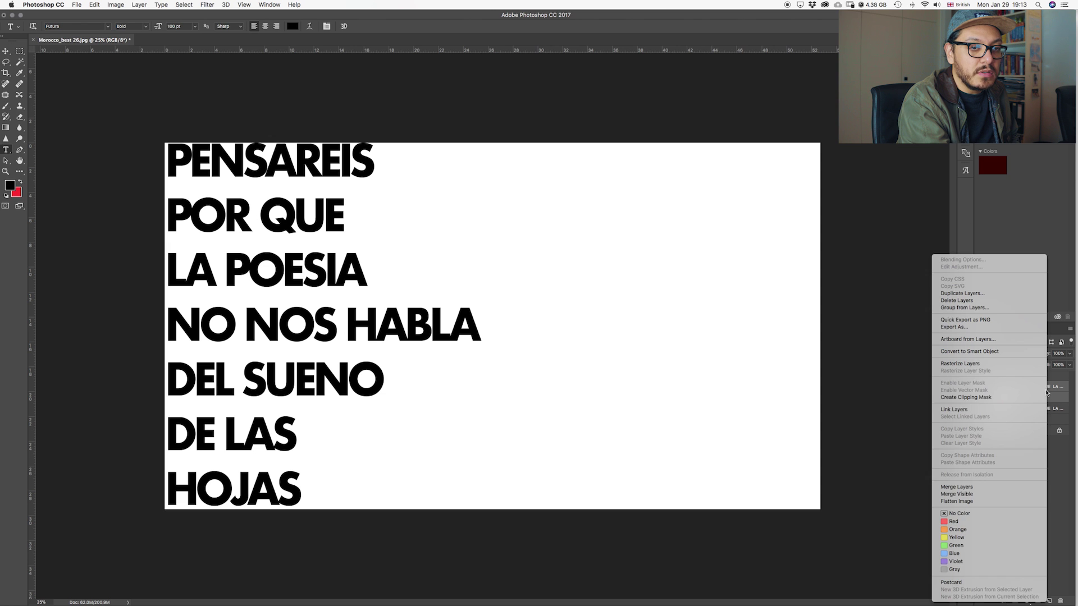
pyautogui.click(961, 487)
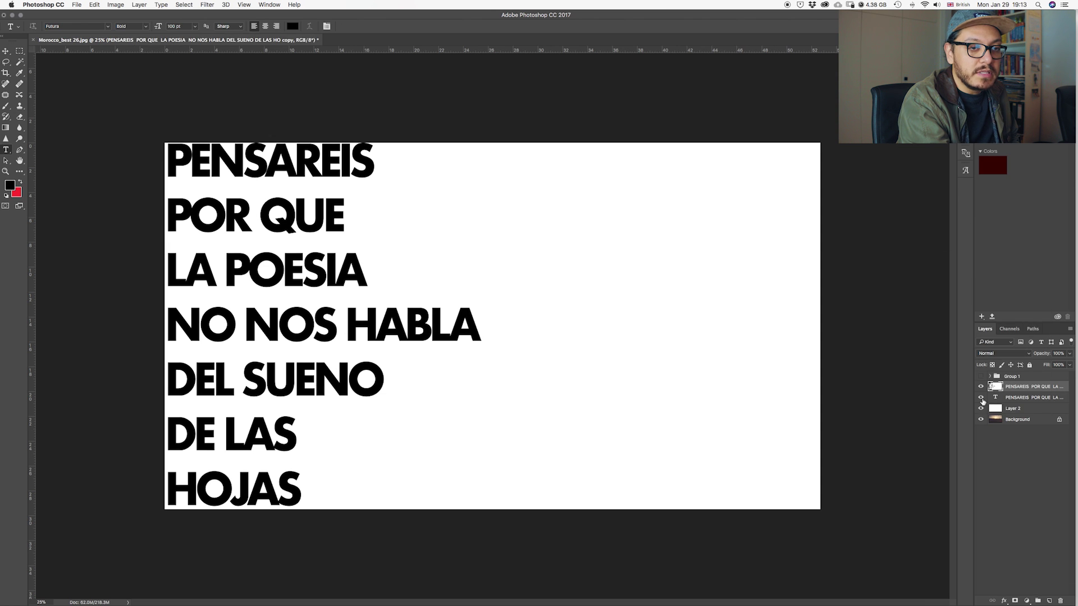
# Hide the original text layer and the white Layer 2 beneath the merged copy.
pyautogui.click(1018, 399)
pyautogui.click(980, 401)
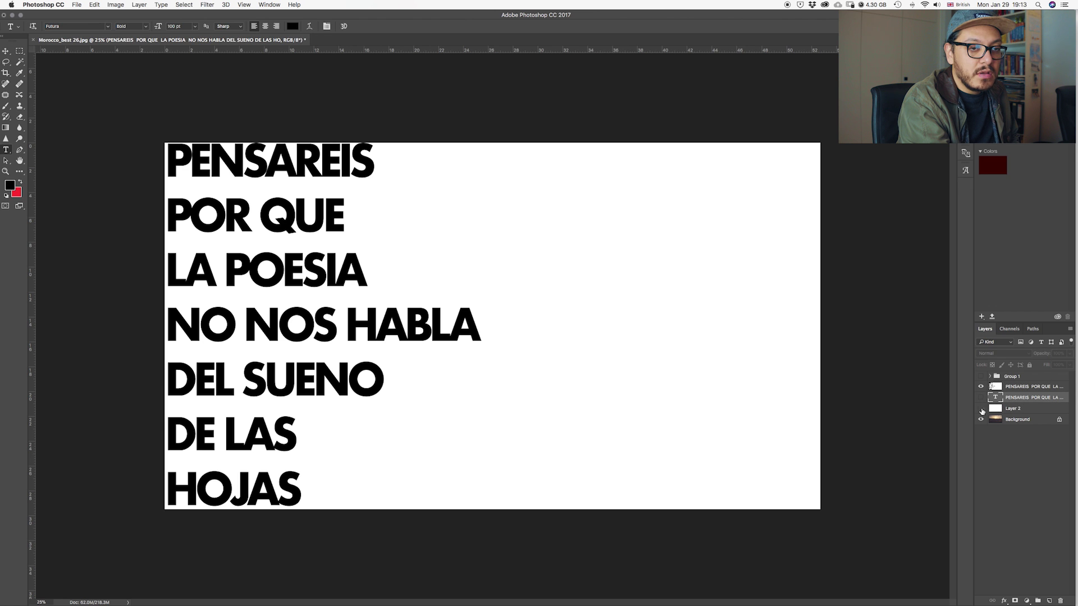
pyautogui.click(1021, 418)
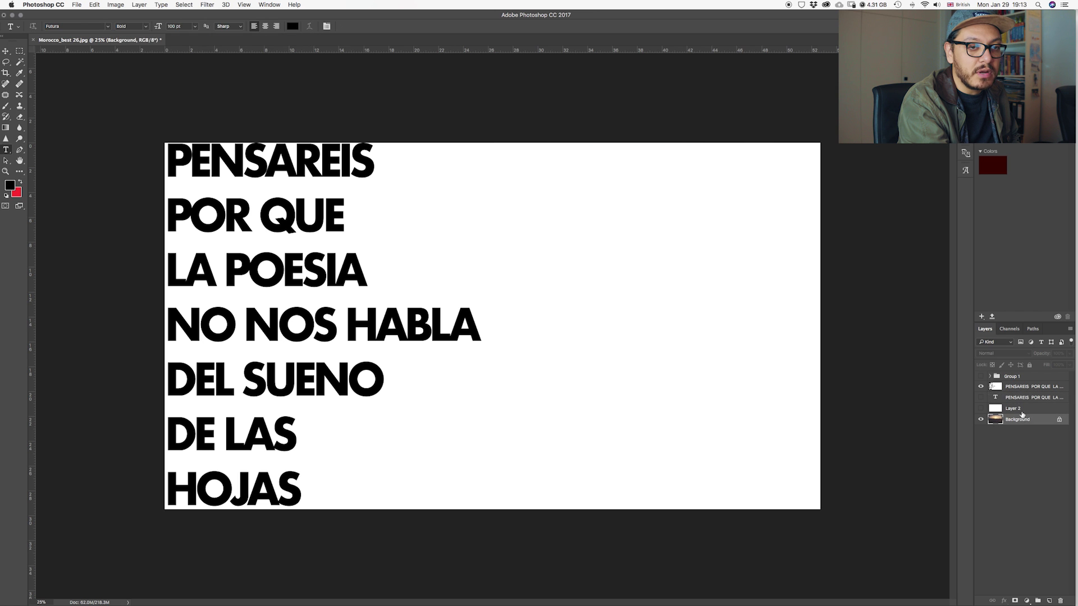
# Set the merged text layer's blend mode to Lighten and move it over the right half of the photo.
pyautogui.click(1021, 388)
pyautogui.click(981, 388)
pyautogui.click(981, 388)
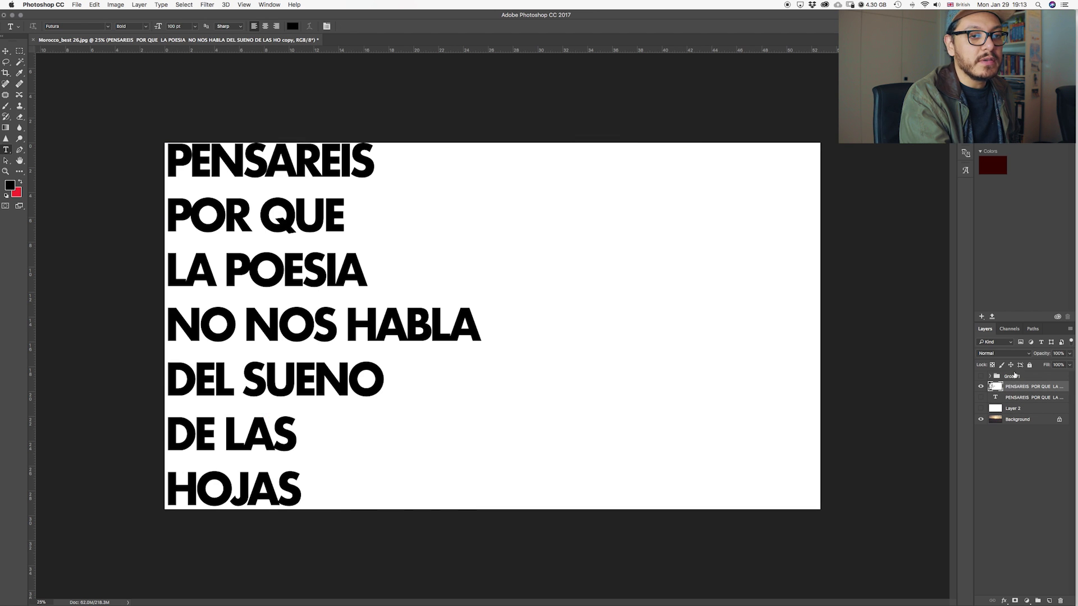
pyautogui.click(1020, 355)
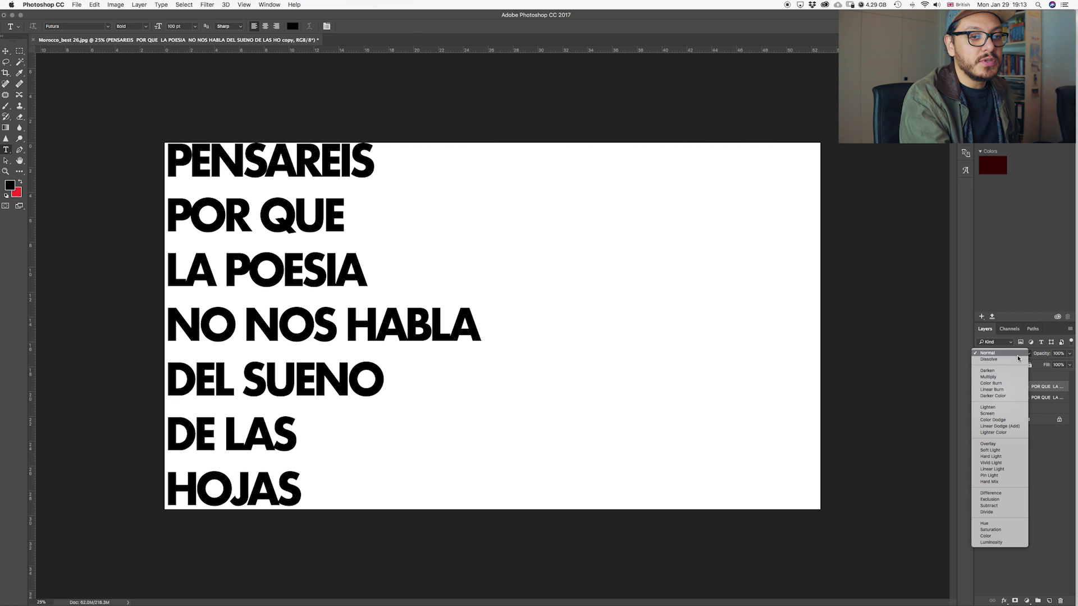
pyautogui.click(999, 408)
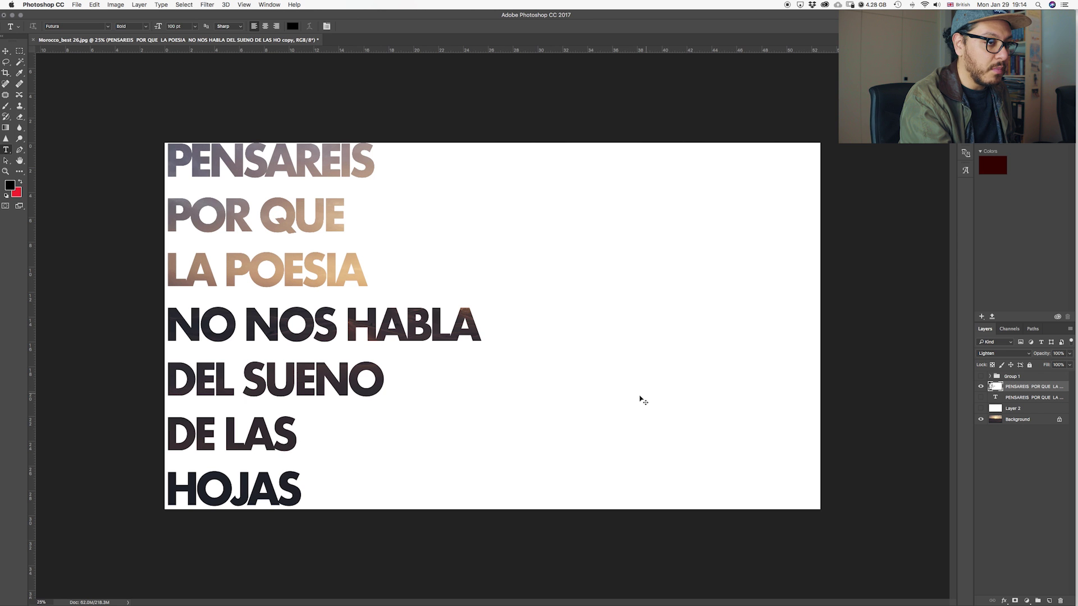
pyautogui.moveTo(496, 394); pyautogui.dragTo(826, 393)
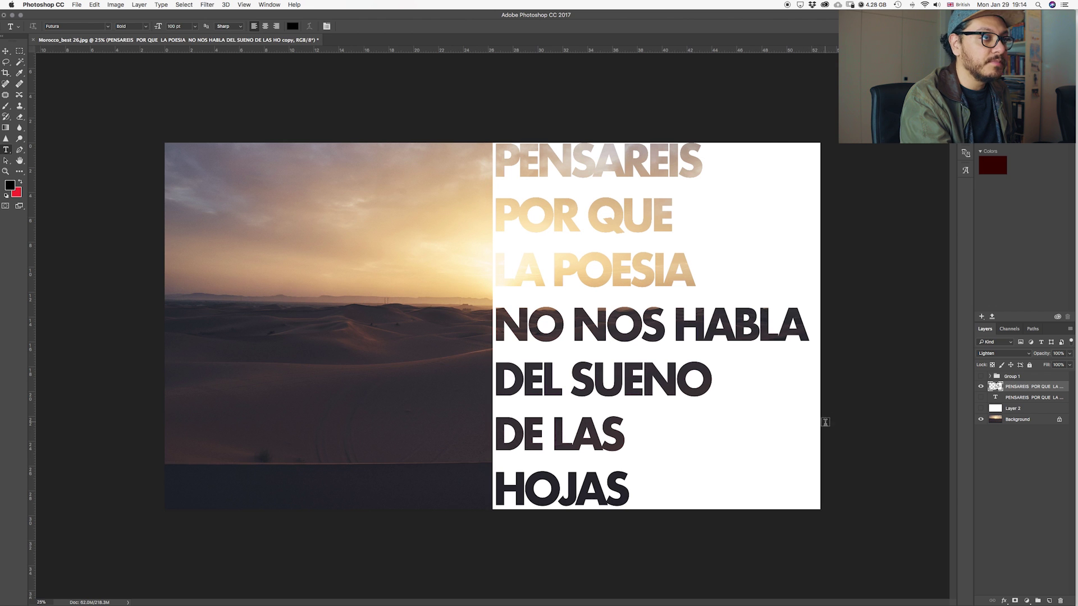
# Hide the merged Lighten layer and show the editable text layer and white Layer 2 again.
pyautogui.click(981, 387)
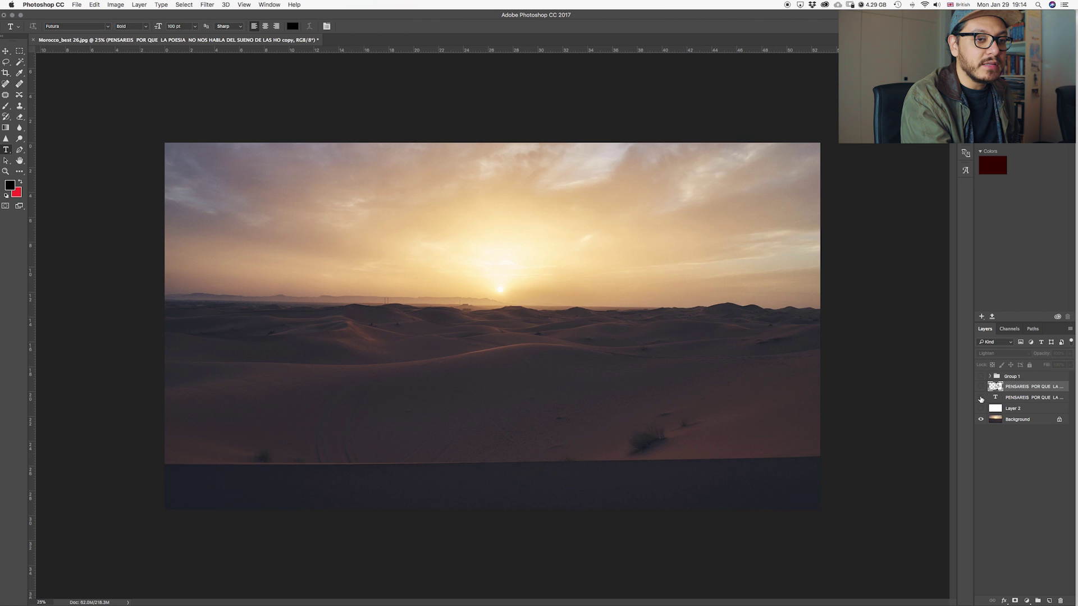
pyautogui.click(980, 398)
pyautogui.click(981, 408)
pyautogui.click(1014, 399)
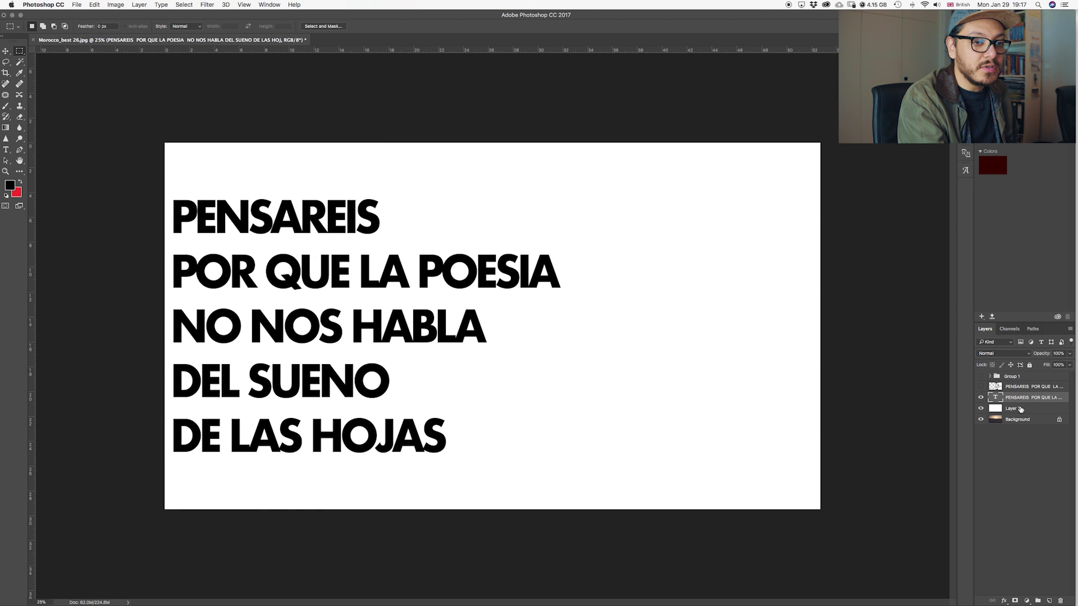
# Group the editable text layer with white Layer 2 and toggle the group's visibility to check its contents.
pyautogui.keyDown('shift'); pyautogui.click(1020, 410); pyautogui.keyUp('shift')
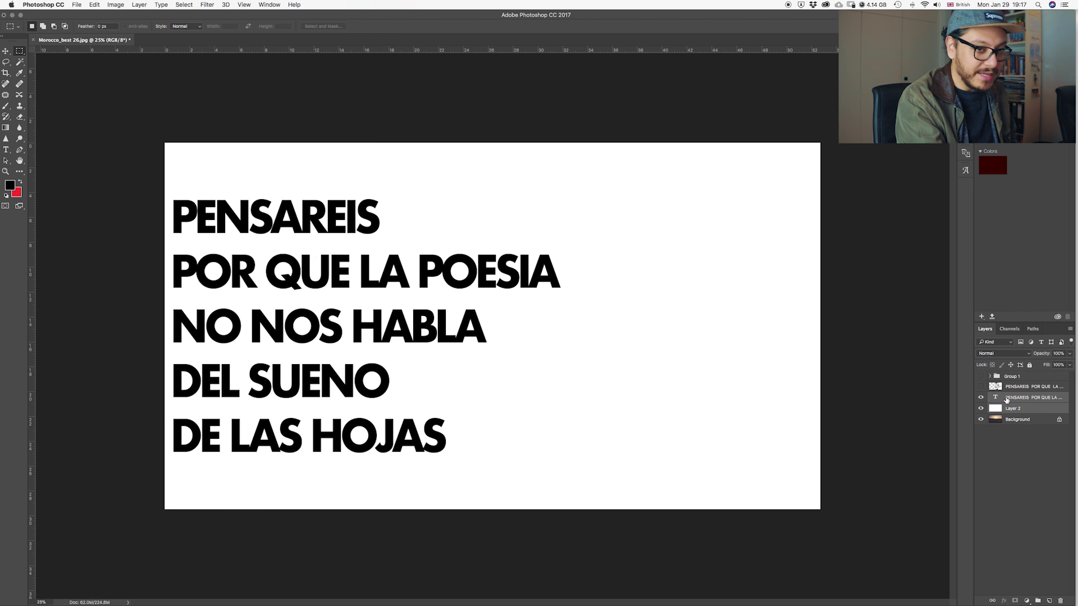
pyautogui.press('super+g')
pyautogui.click(980, 398)
pyautogui.click(981, 398)
pyautogui.click(981, 399)
pyautogui.click(981, 398)
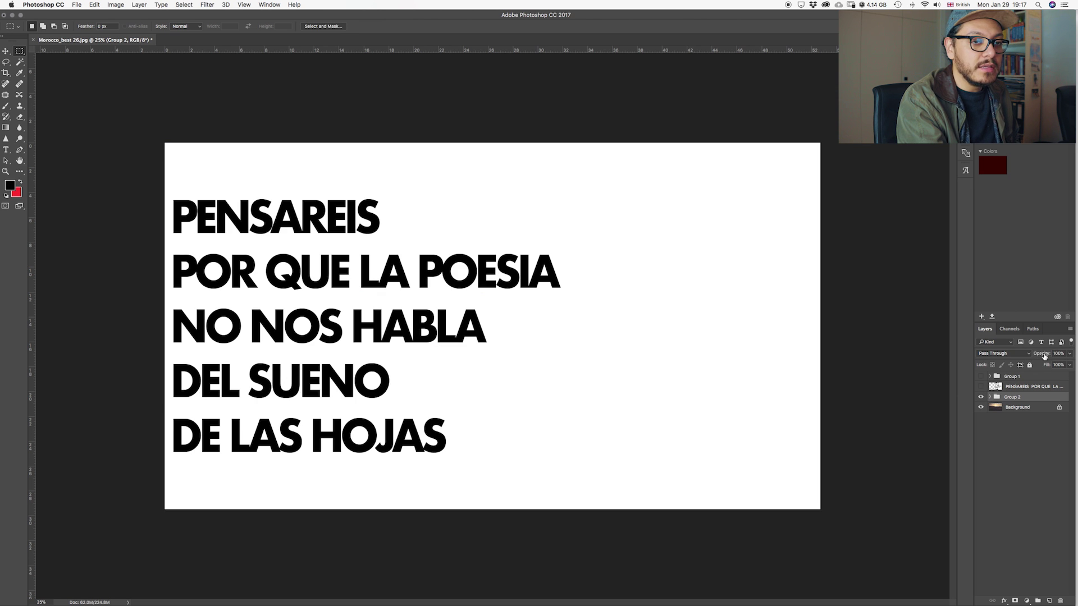
# Lower the group's opacity to 64% and move the group over the right half of the photo.
pyautogui.moveTo(1044, 355); pyautogui.dragTo(1031, 358)
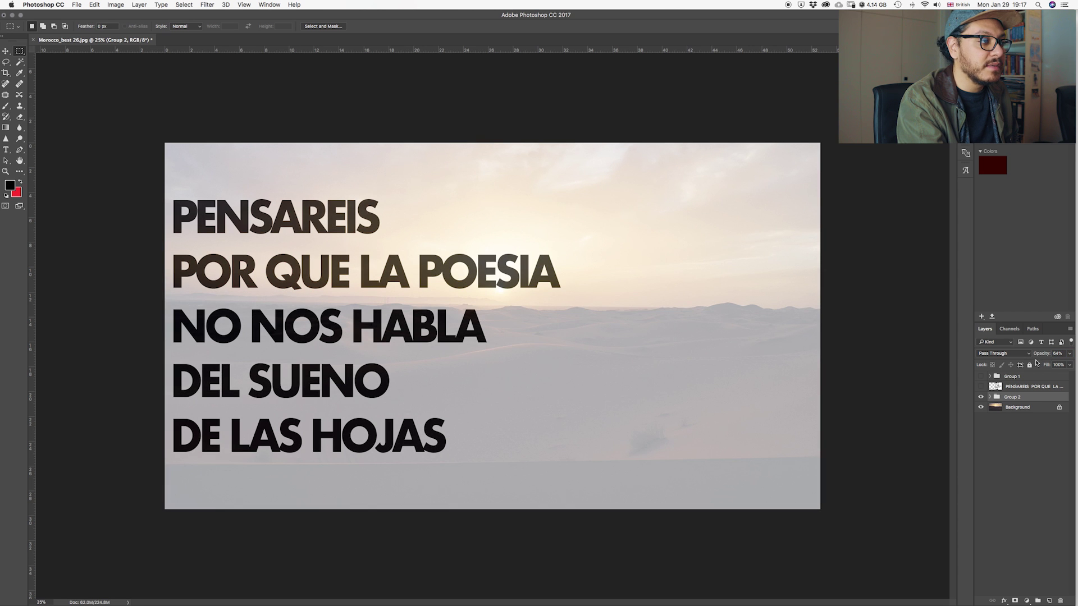
pyautogui.press('super+t')
pyautogui.moveTo(617, 392); pyautogui.dragTo(920, 397)
pyautogui.press('Return')
pyautogui.press('m')
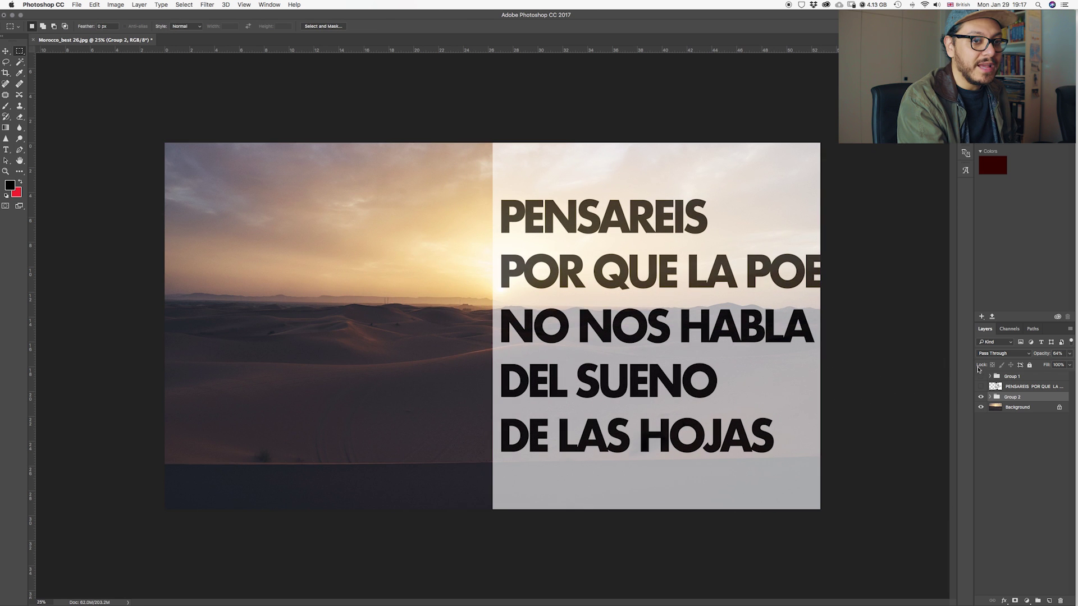
# Scale the group's text down to 81.48 pt to fit within the white half and set the group's opacity to 100%.
pyautogui.click(989, 397)
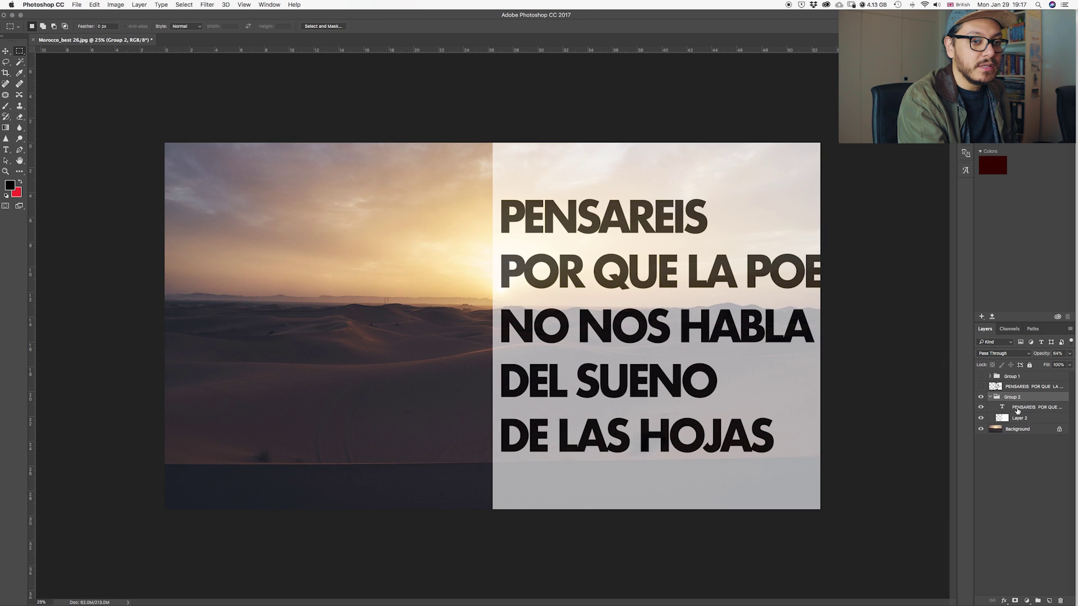
pyautogui.click(1018, 408)
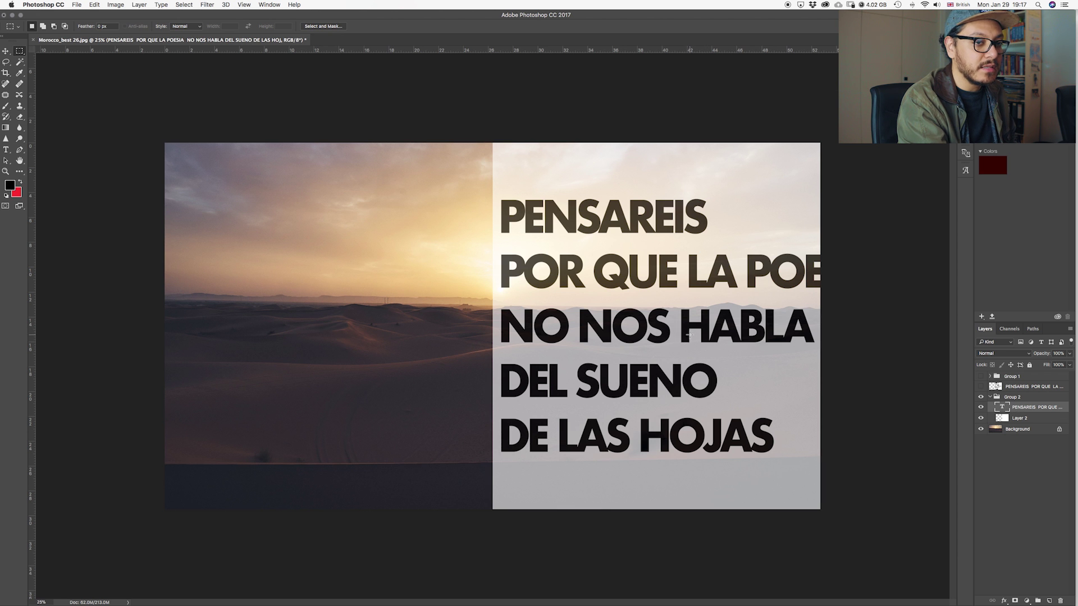
pyautogui.hotkey('ctrl', 't')
pyautogui.moveTo(898, 413); pyautogui.dragTo(814, 432)
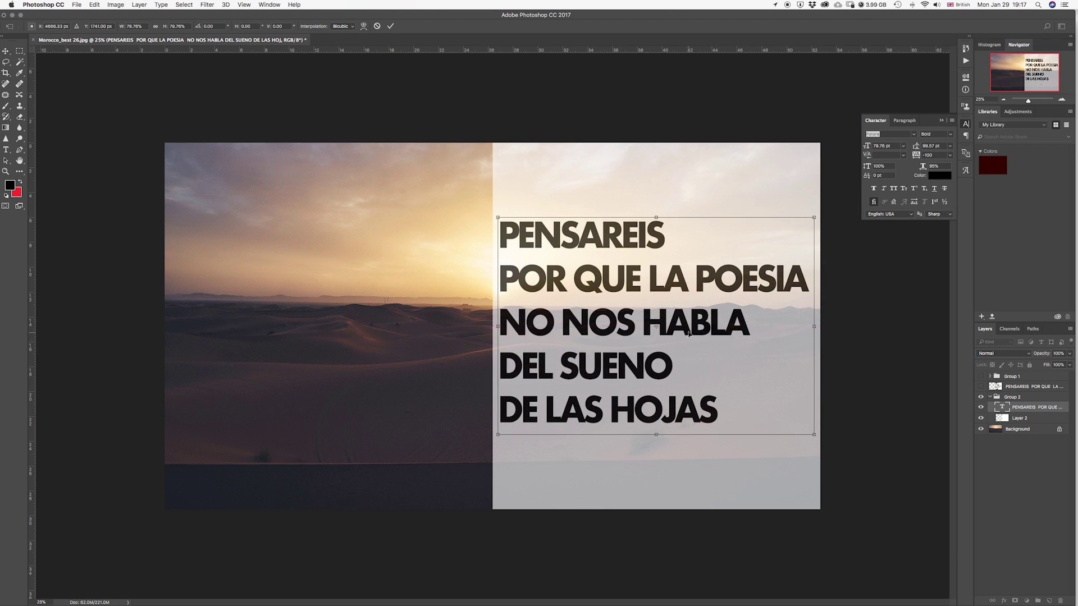
pyautogui.press('Return')
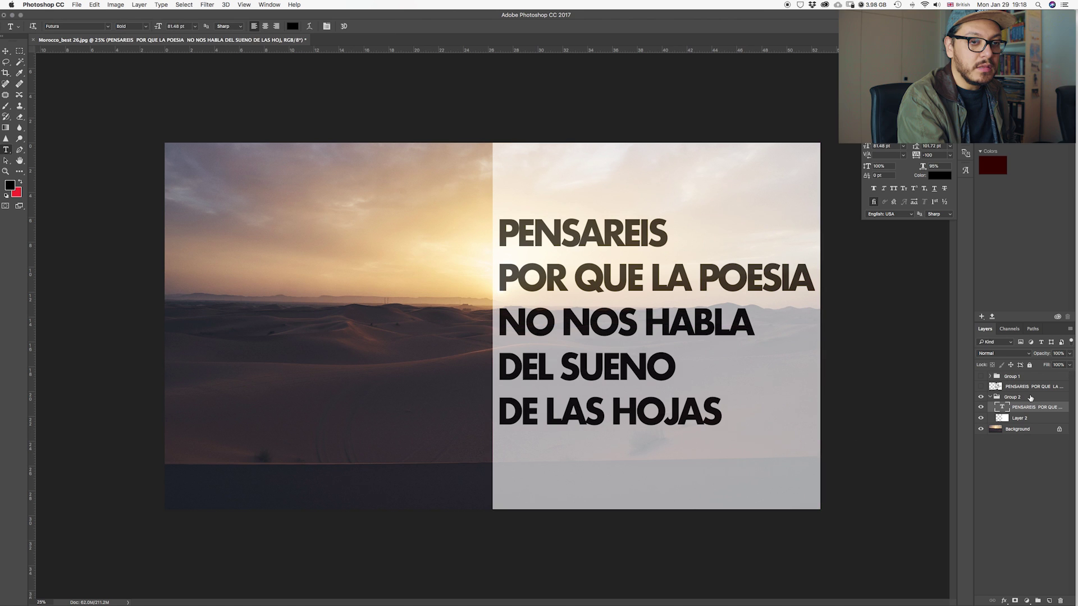
pyautogui.click(1025, 398)
pyautogui.moveTo(1039, 356); pyautogui.dragTo(1071, 352)
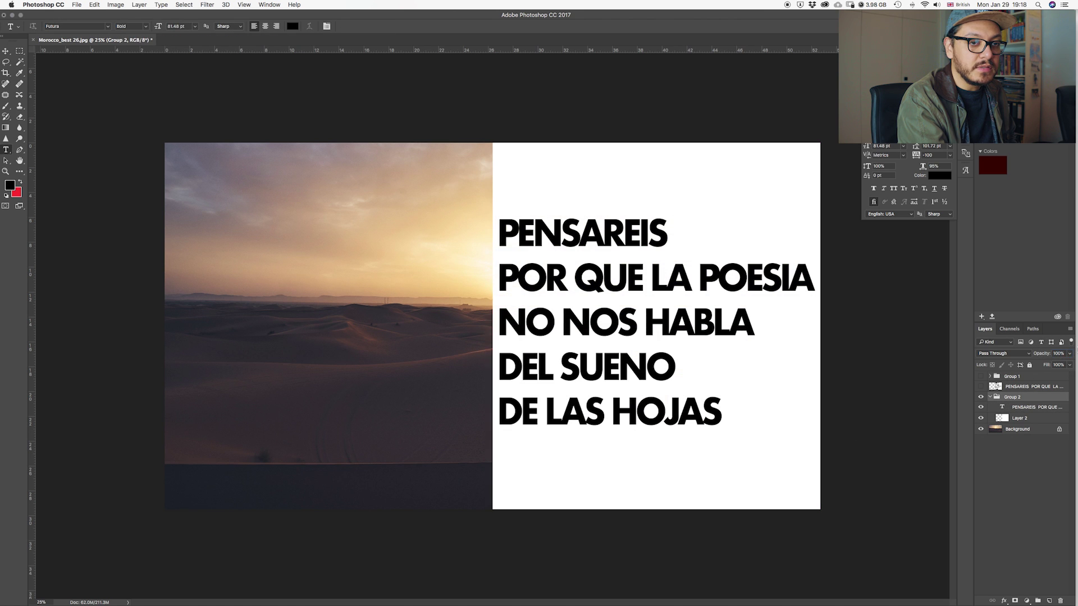
# Duplicate the resized text and Layer 2 inside the group and merge the copies into one layer, hiding the originals.
pyautogui.click(1020, 409)
pyautogui.keyDown('shift'); pyautogui.click(1019, 418); pyautogui.keyUp('shift')
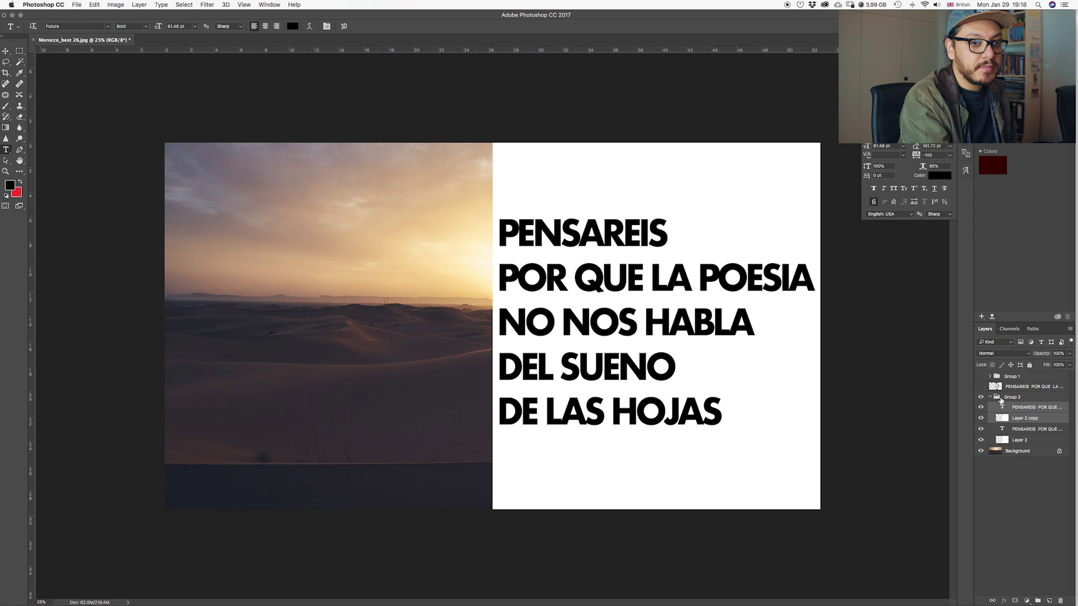
pyautogui.rightClick(1050, 413)
pyautogui.click(990, 493)
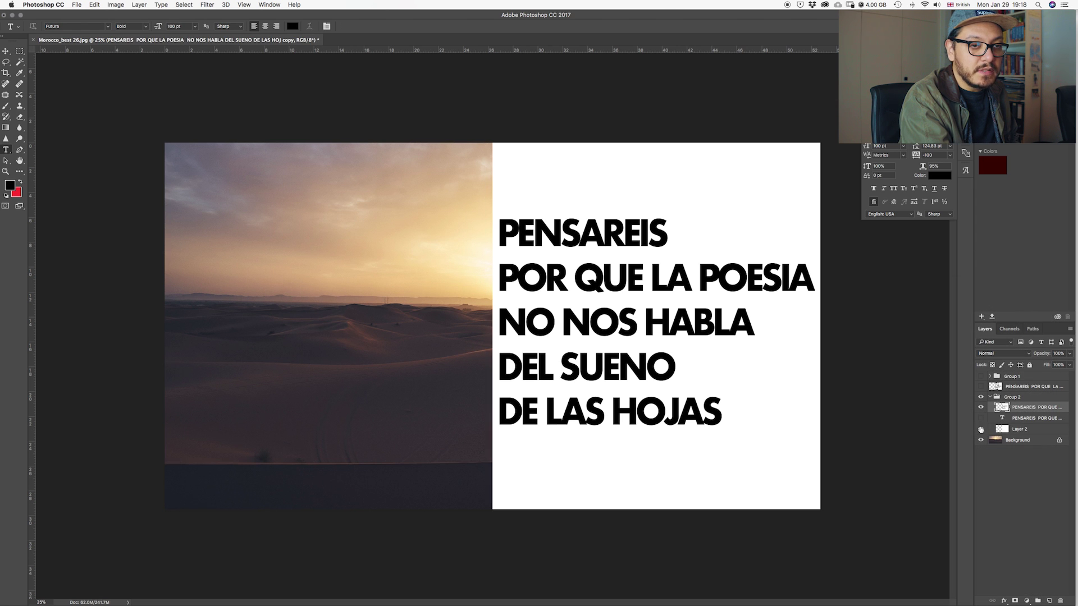
# Set the blend mode of the group's merged text copy to Lighten.
pyautogui.click(1003, 354)
pyautogui.click(994, 400)
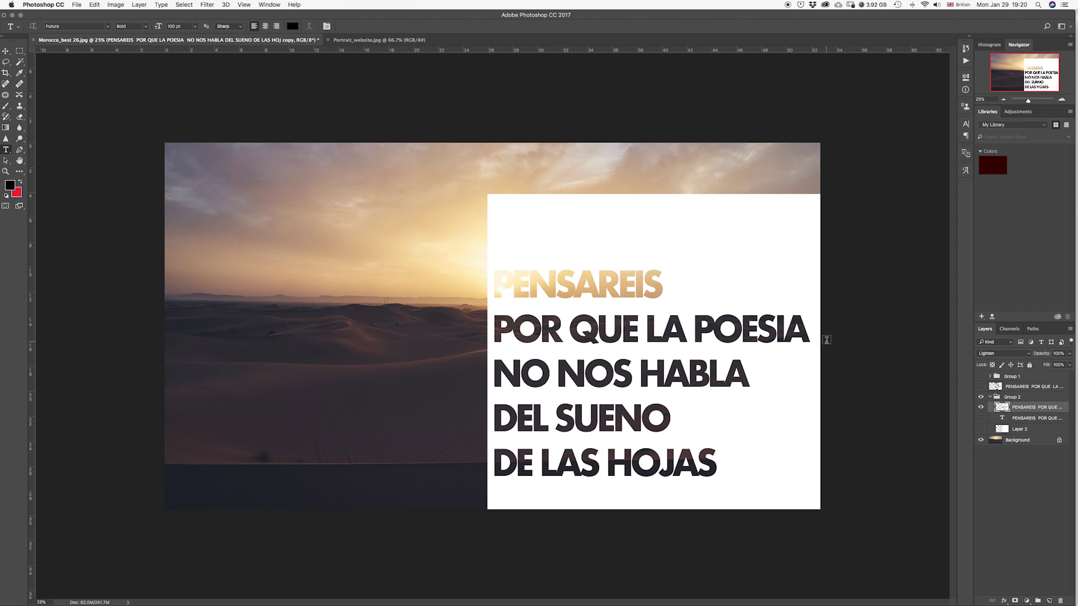
# Switch to the Portrait_website.jpg document and complete its text with the lines "VERY", "COOL" and "LOOK".
pyautogui.click(363, 40)
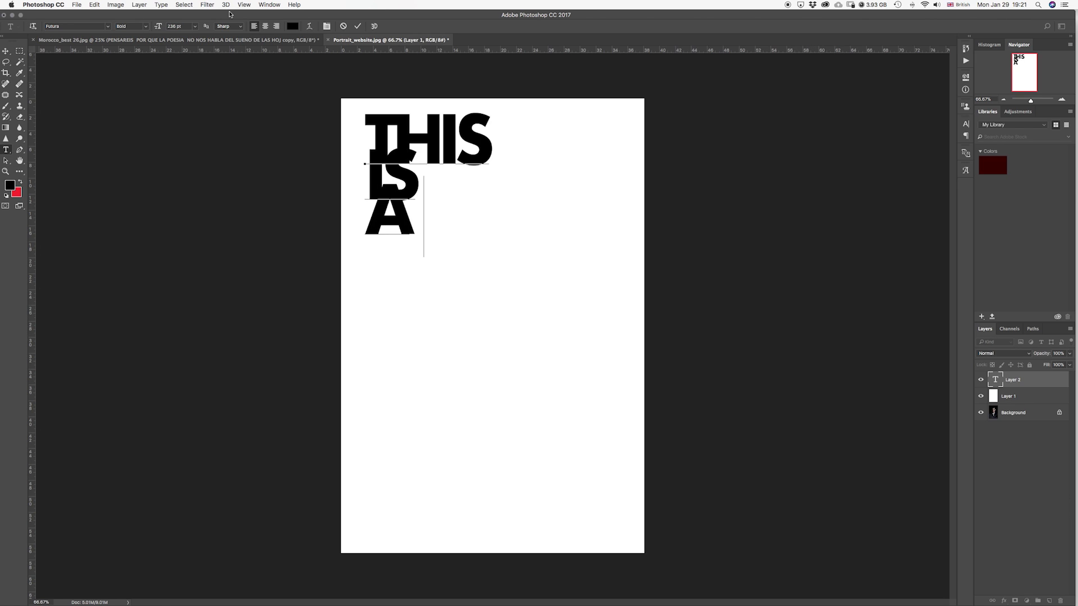
pyautogui.press('Return')
pyautogui.write('VERY')
pyautogui.press('Return')
pyautogui.write('COOL')
pyautogui.press('Return')
pyautogui.write('LOOK')
# Increase the line spacing of the whole portrait text so its lines no longer overlap, and commit the text.
pyautogui.press('super+a')
pyautogui.click(966, 124)
pyautogui.moveTo(925, 148); pyautogui.dragTo(953, 445)
pyautogui.hotkey('ctrl', 'Return')
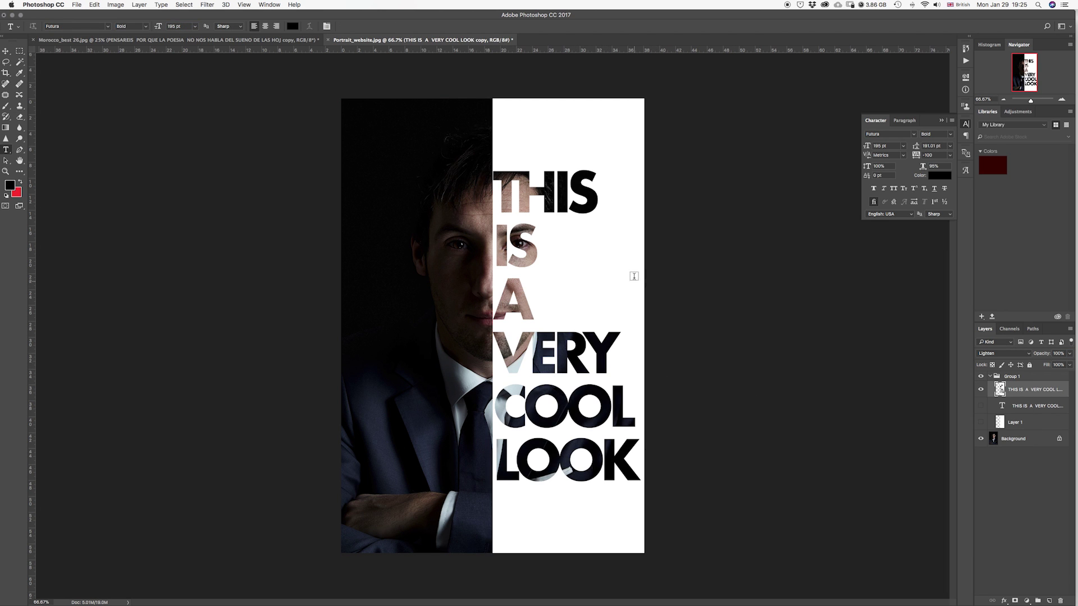
pyautogui.moveTo(618, 293); pyautogui.dragTo(581, 292)
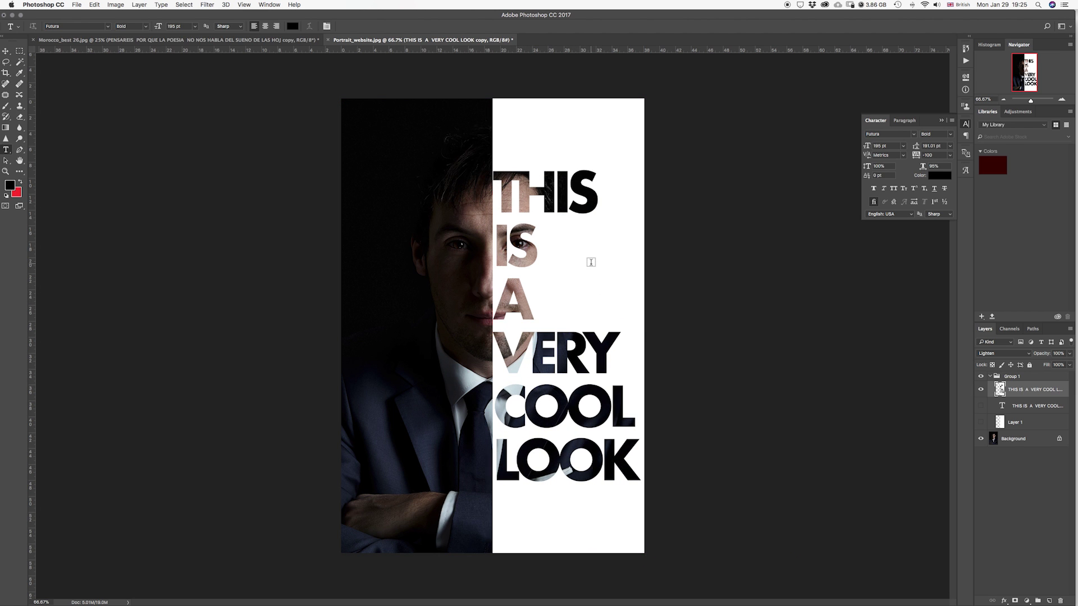